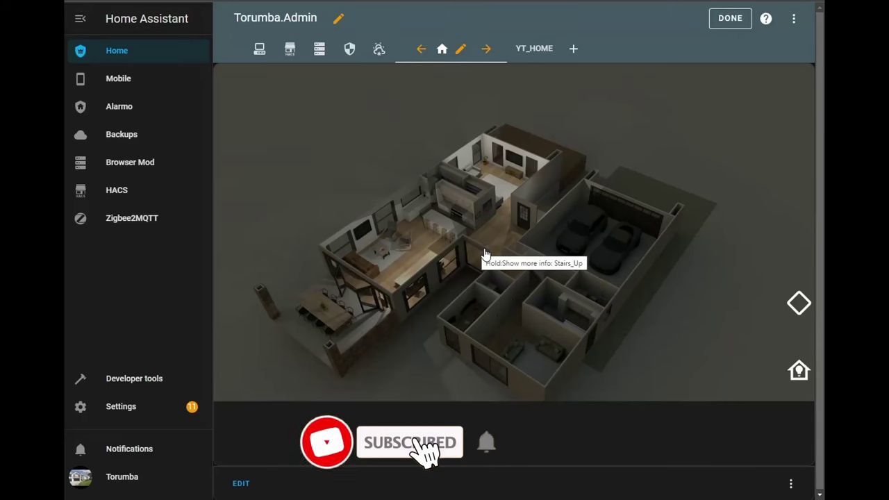
Toggle the living-room lights several times from the floor plan's honeycomb popup
click(804, 375)
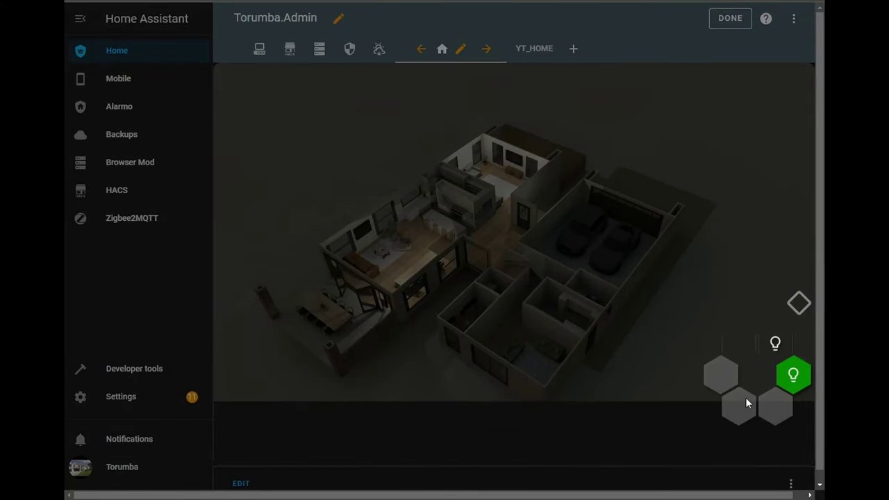
click(742, 346)
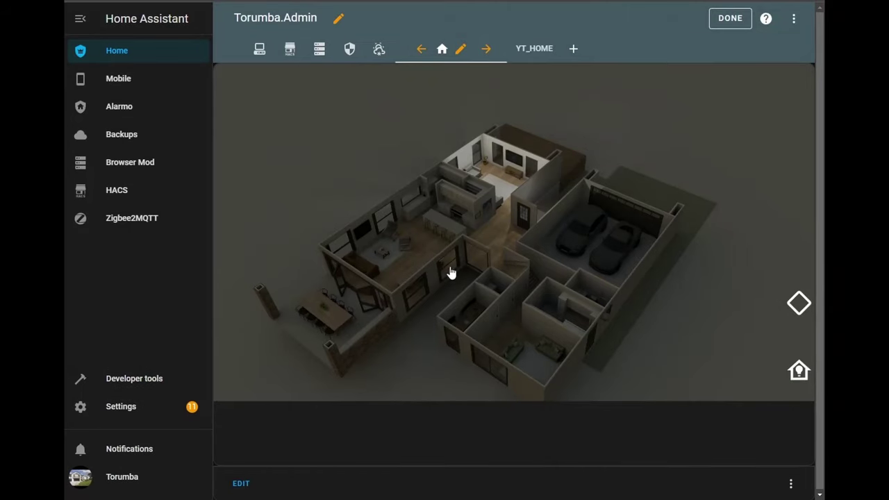
click(796, 371)
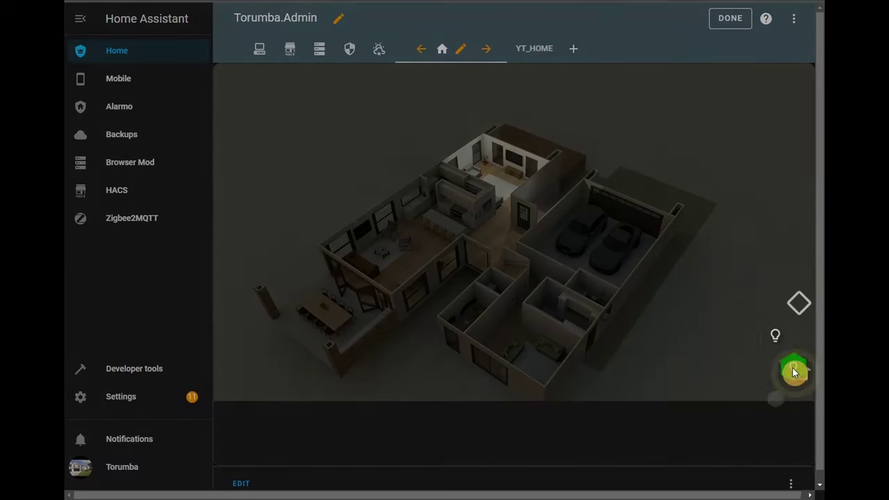
click(738, 341)
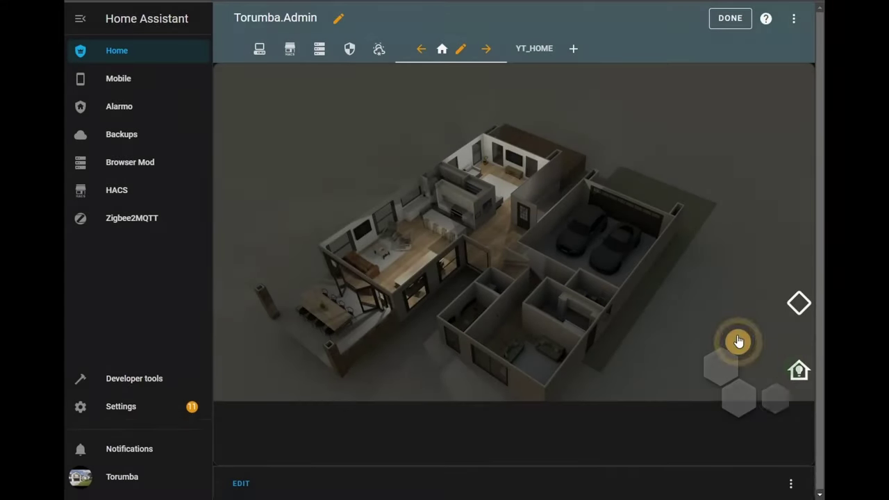
click(792, 369)
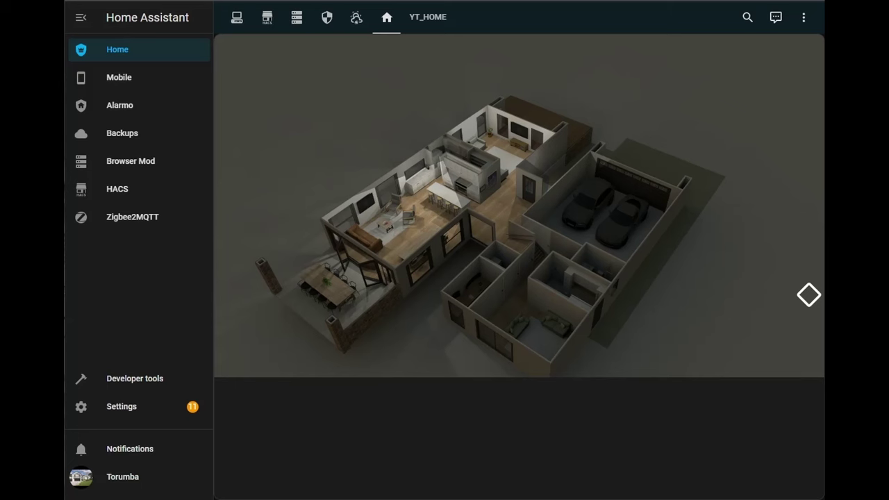
Search the Community Store for 'button' and look over the installed button-card repository
click(131, 194)
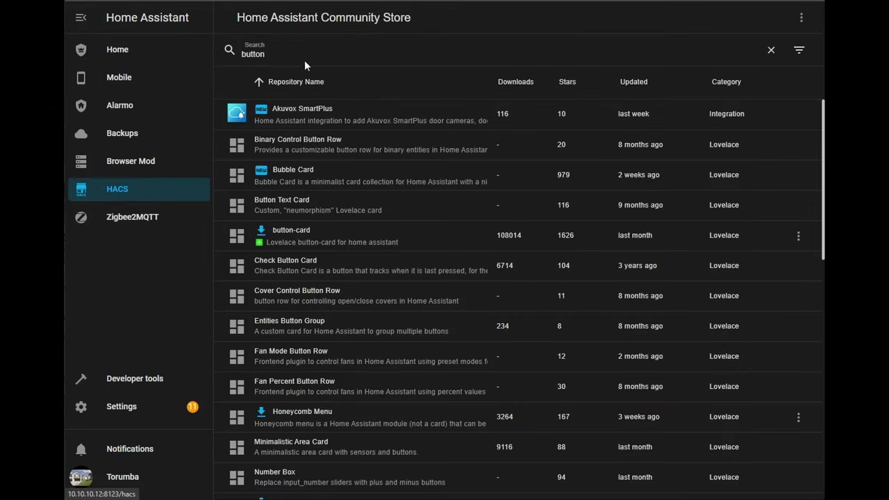
click(301, 55)
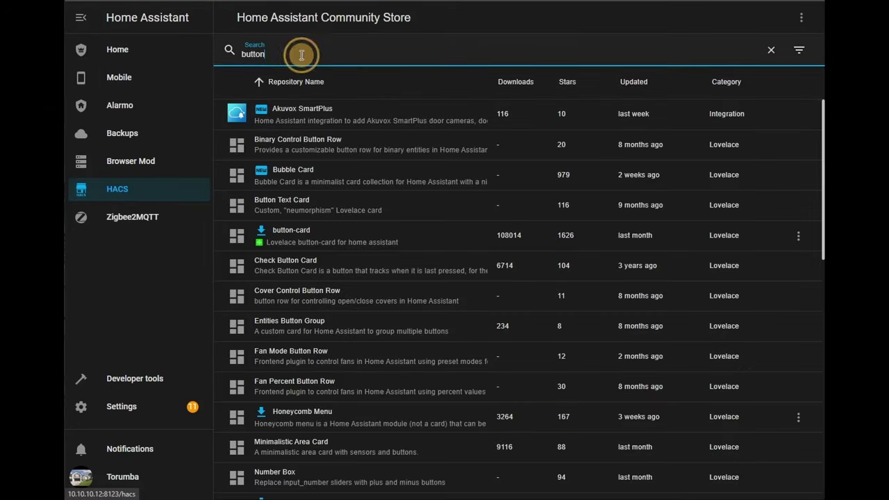
click(313, 239)
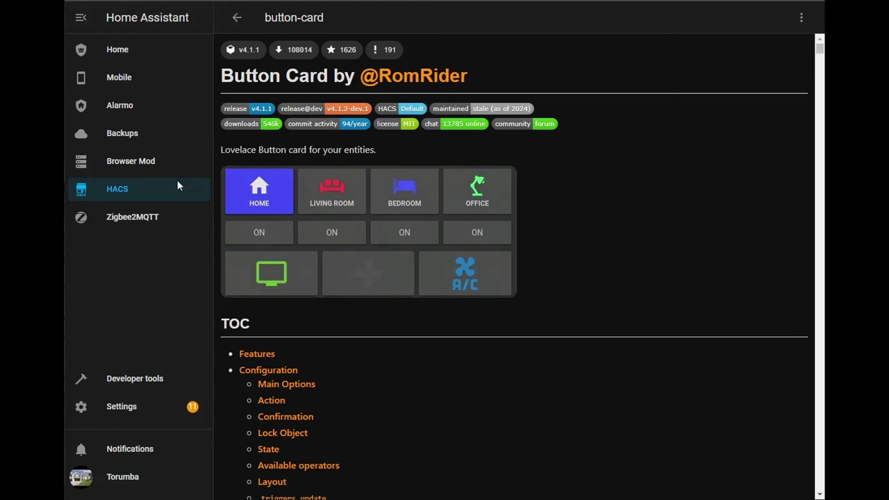
click(150, 193)
Search the Community Store for 'honey', read the Honeycomb Menu repository, then go to Settings
double_click(358, 55)
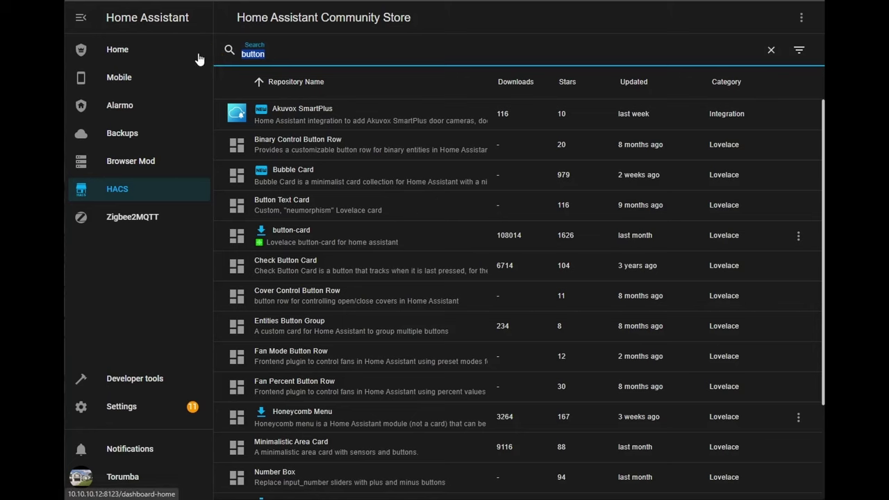
text(hon)
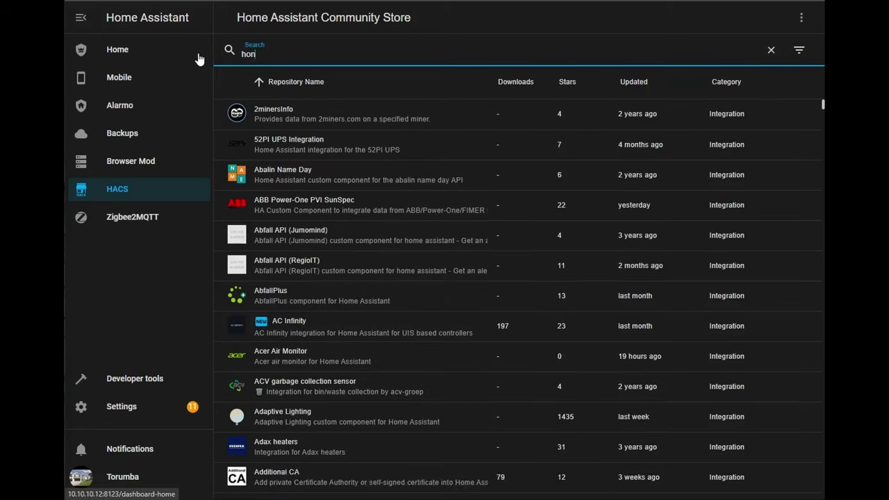
text(ey)
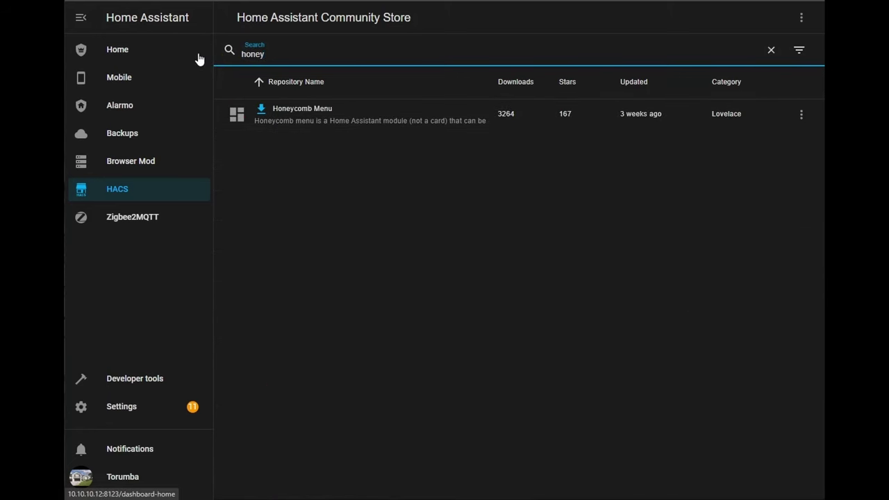
click(308, 120)
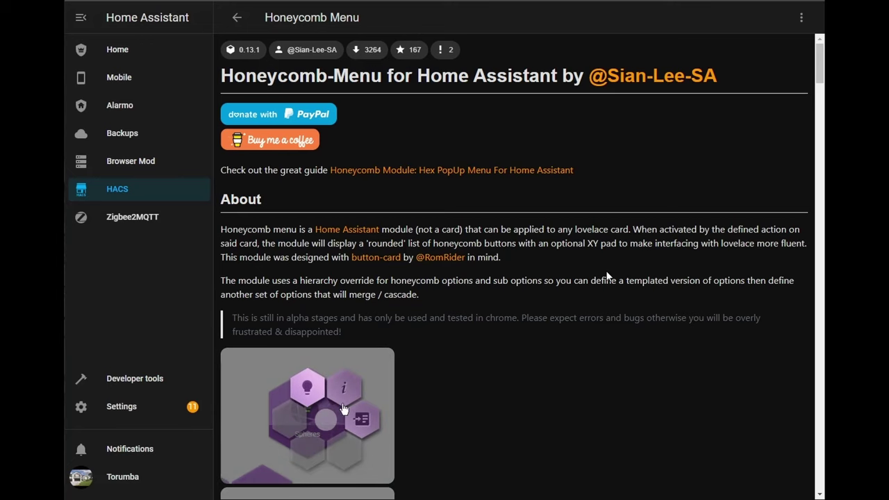
click(121, 406)
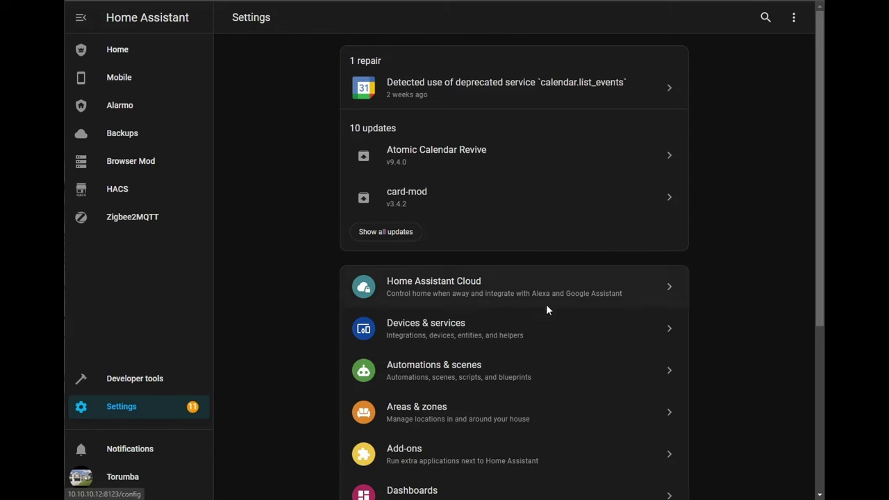
Open Devices & services and show the Helpers list
click(541, 341)
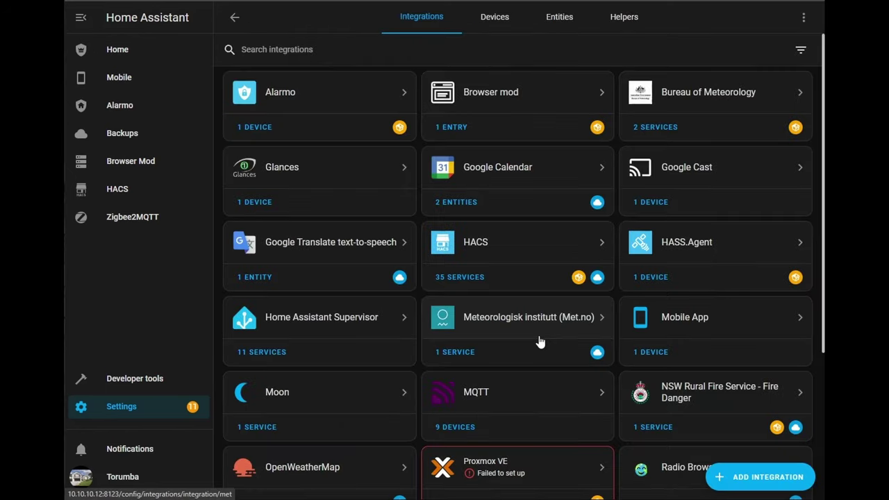
click(627, 20)
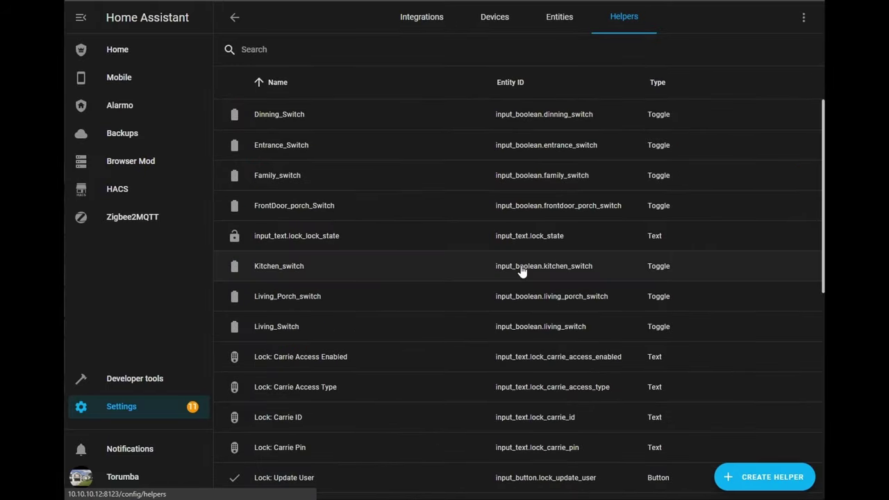
Create a Button helper 'Lower-Level-Lights' using mdi:home-lightbulb-outline, found by searching icons for 'light'
click(750, 482)
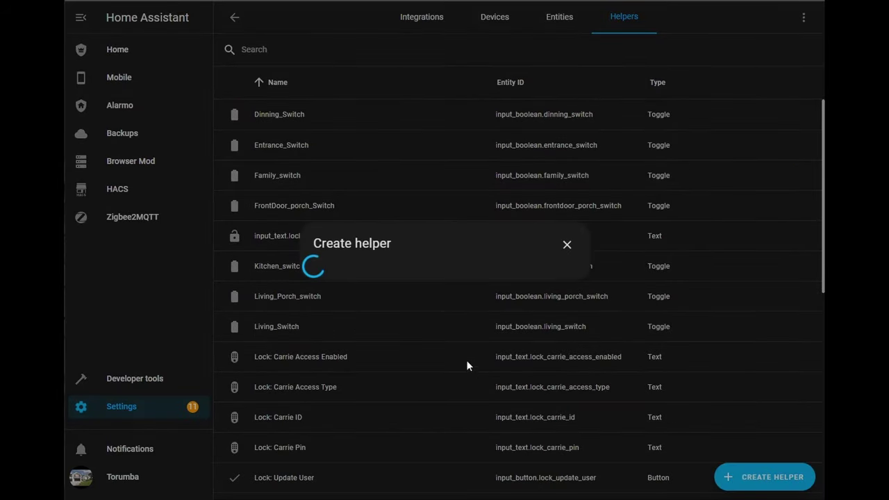
click(381, 157)
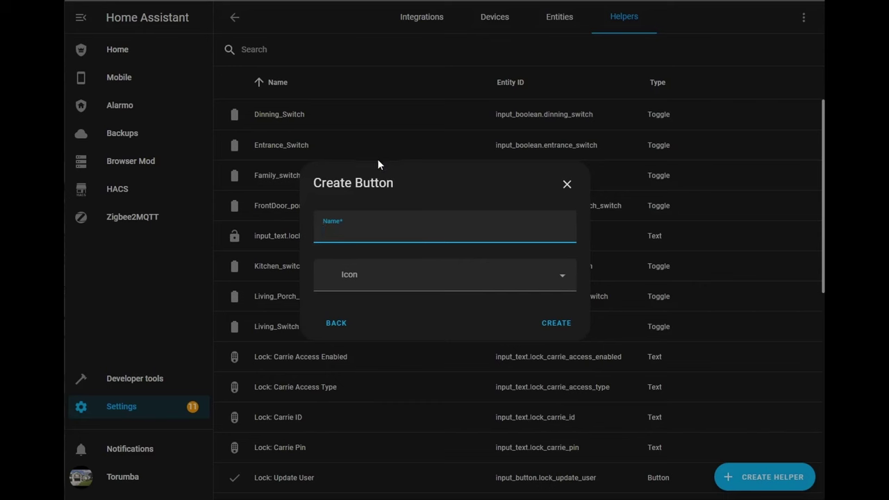
text(Lower-Level-Lights)
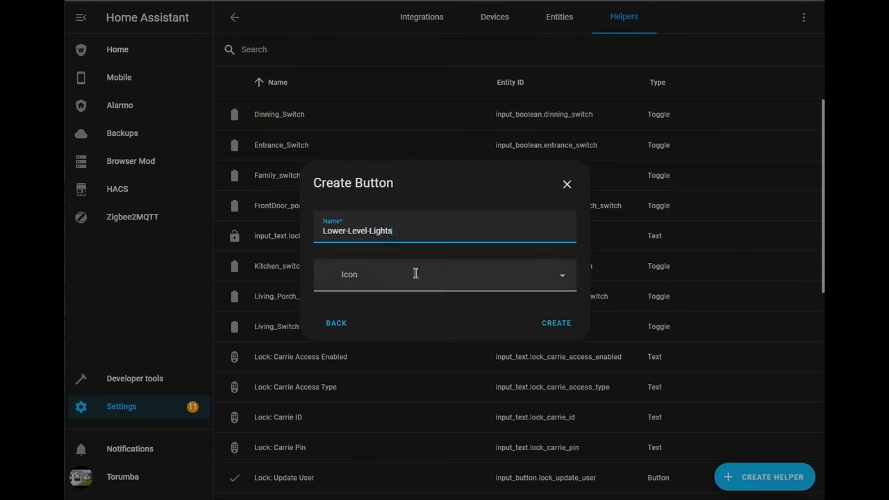
click(415, 274)
text(light)
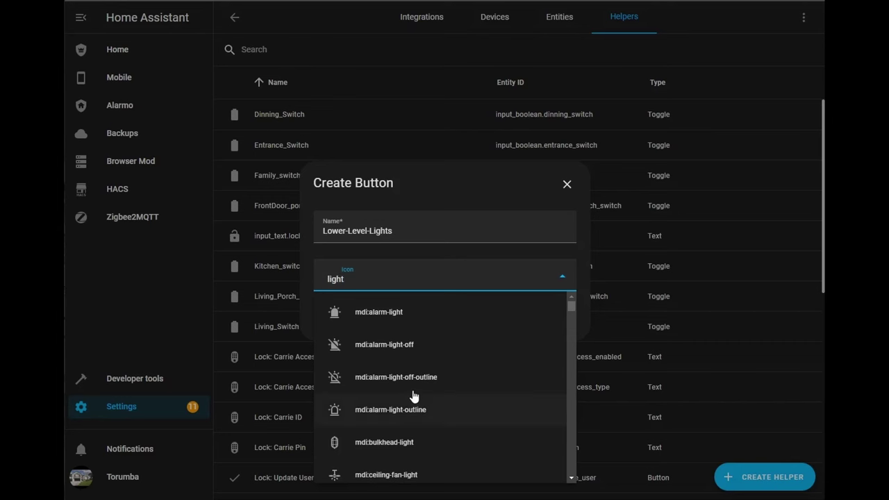
scroll(414, 387, down, 15)
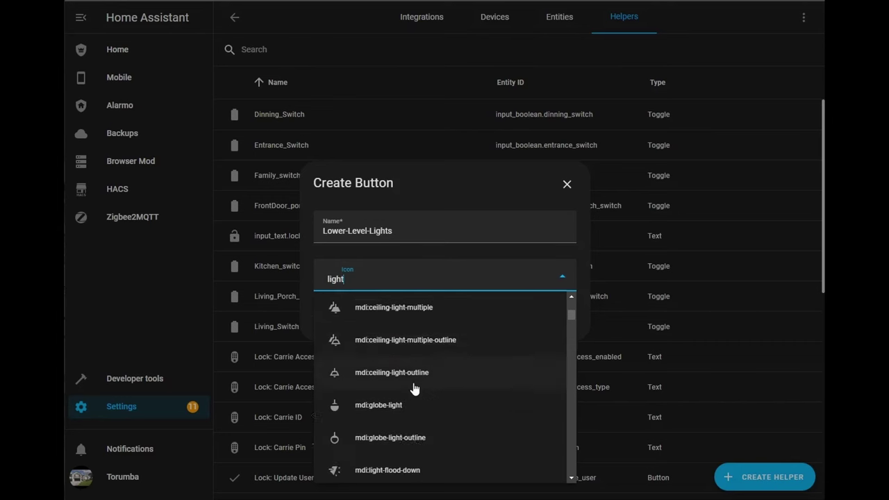
scroll(414, 388, down, 2)
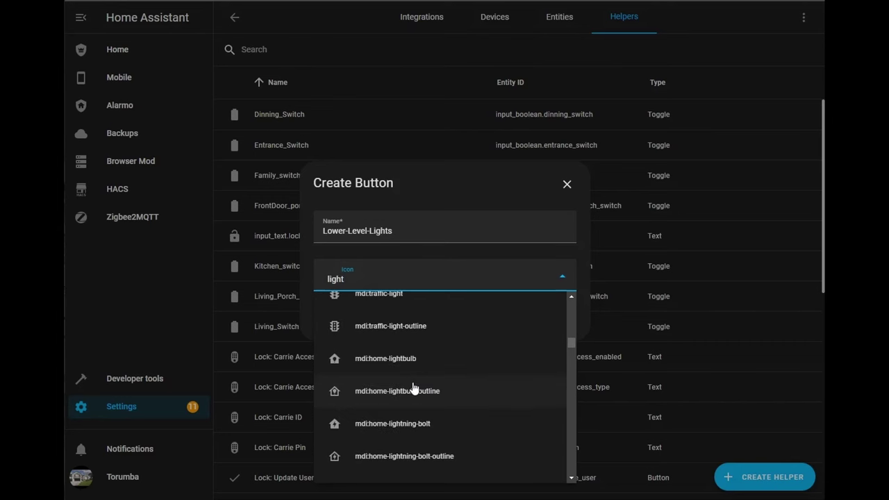
click(446, 396)
click(556, 324)
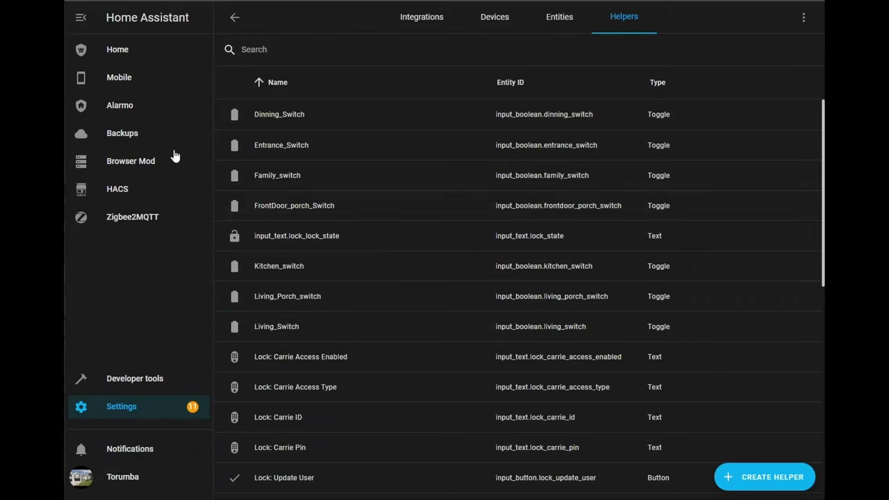
Switch to the YT_HOME floor-plan view and enter dashboard edit mode
click(132, 54)
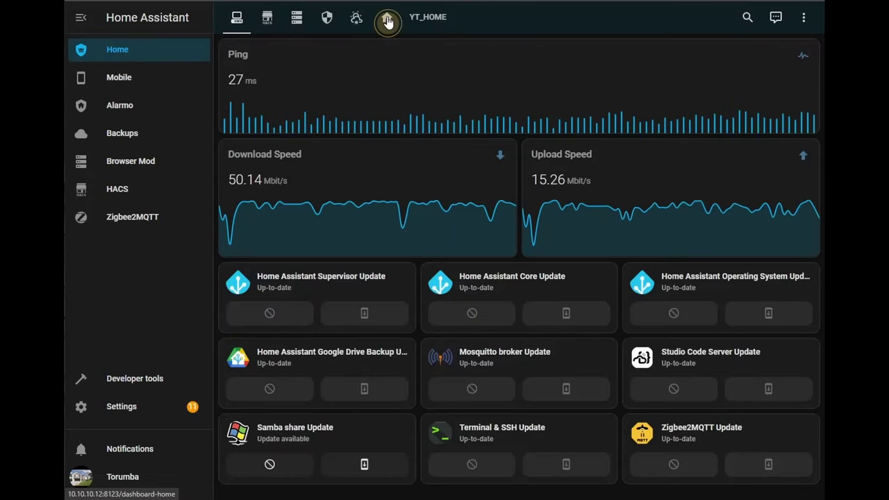
click(388, 21)
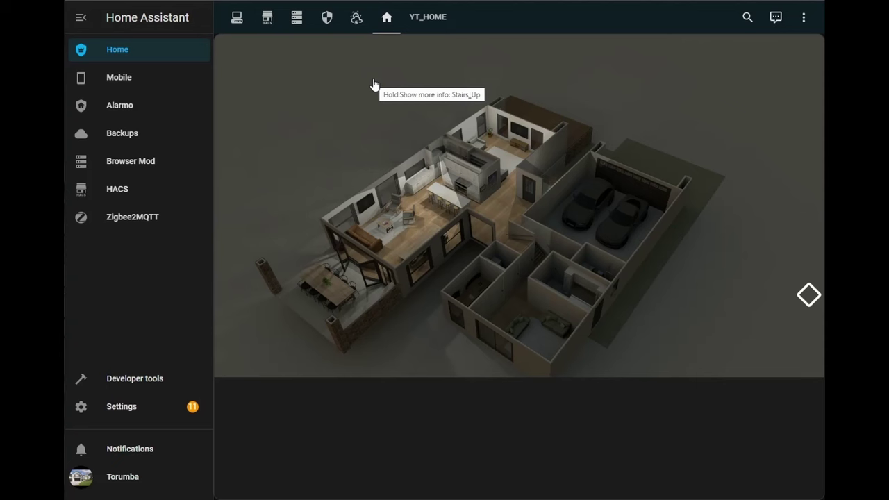
click(804, 25)
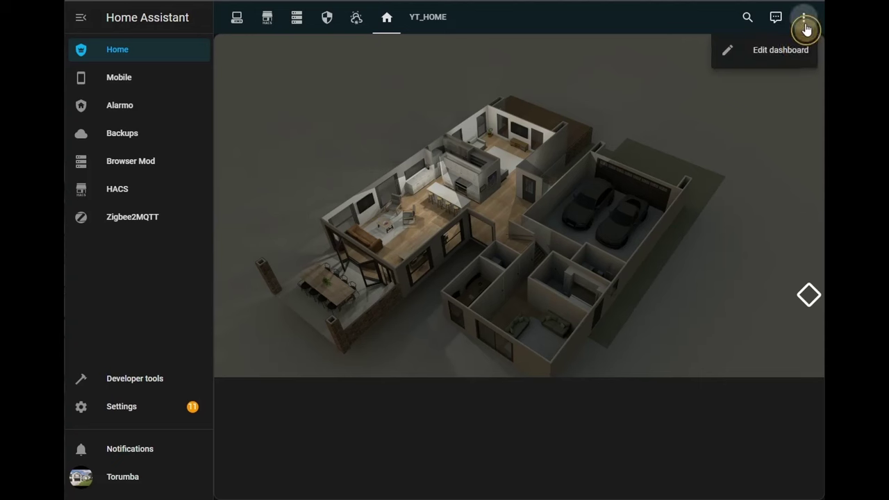
click(788, 51)
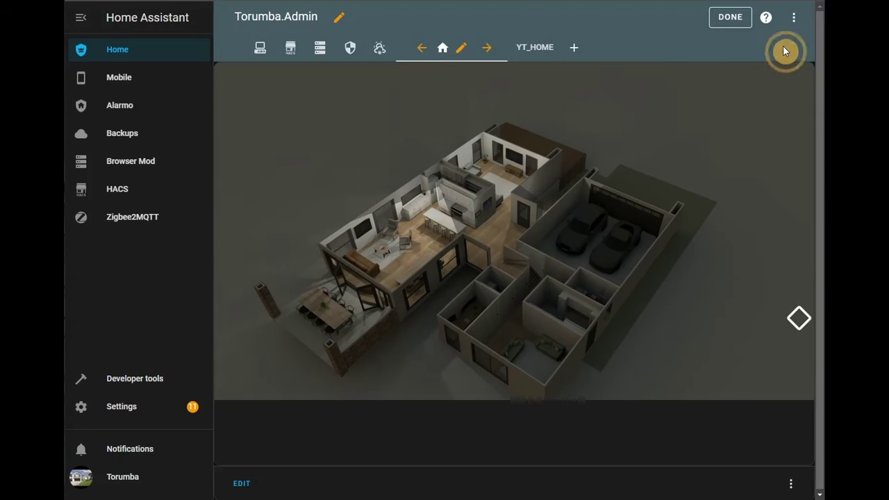
Duplicate the stairs_up state-icon block in the floor-plan card's YAML
click(242, 485)
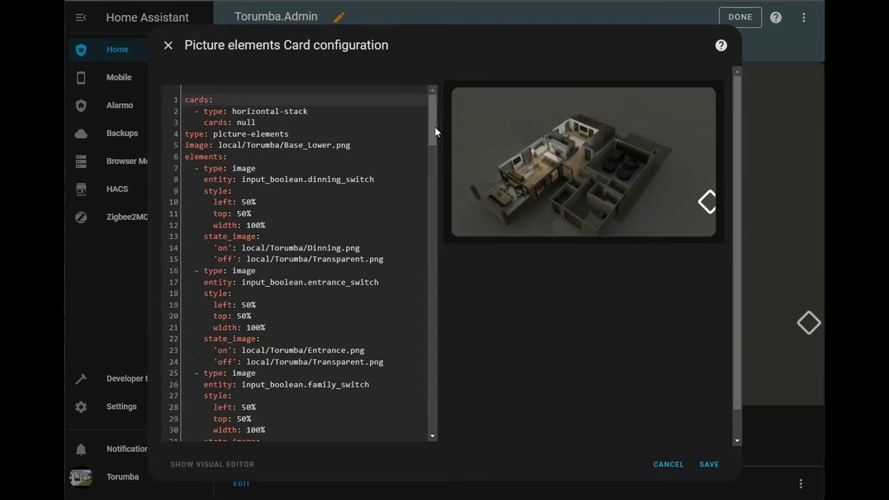
drag(435, 132, 432, 436)
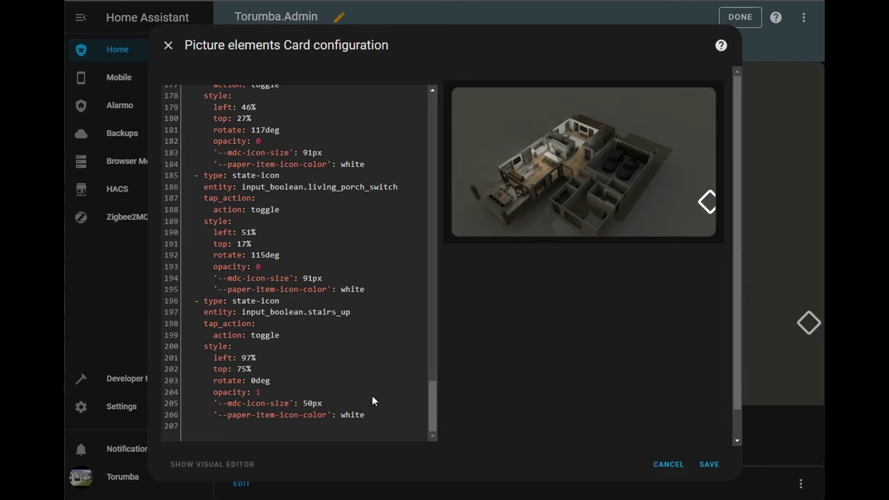
drag(365, 415, 173, 303)
key(ctrl+c)
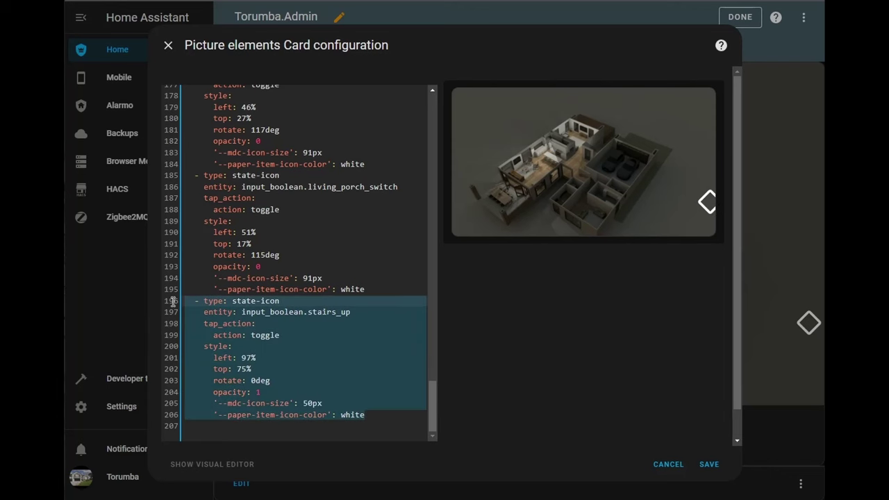
click(191, 428)
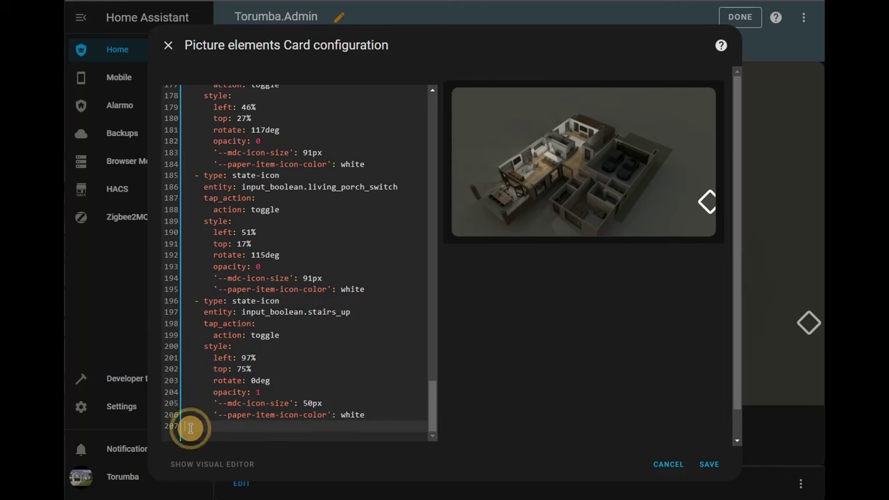
key(ctrl+v)
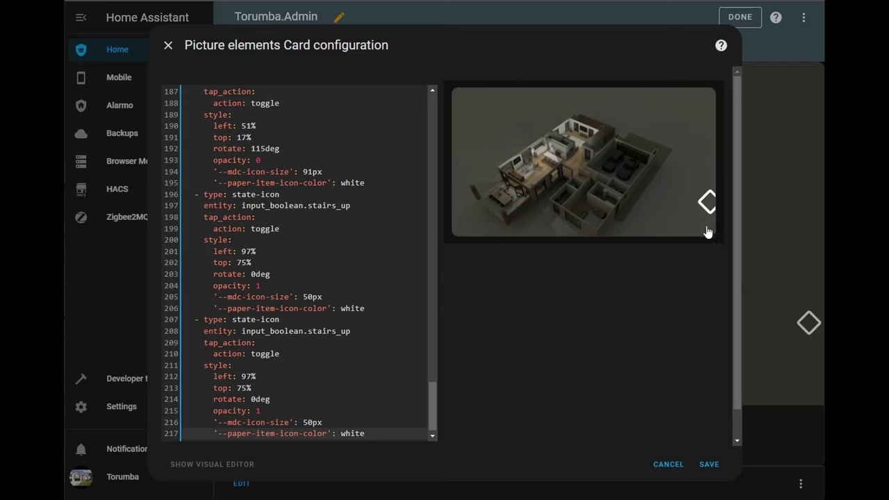
Set the pasted copy's top position to 90%
click(257, 388)
key(BackSpace)
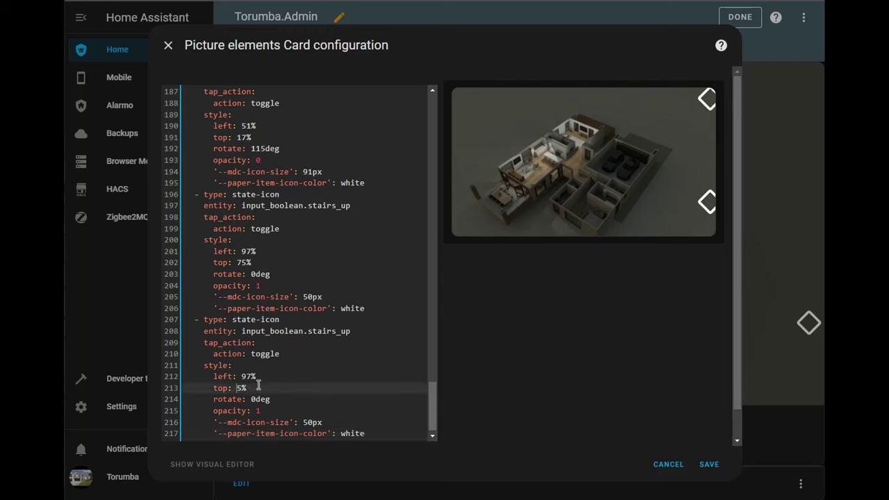
text(8)
key(BackSpace)
key(BackSpace)
text(90)
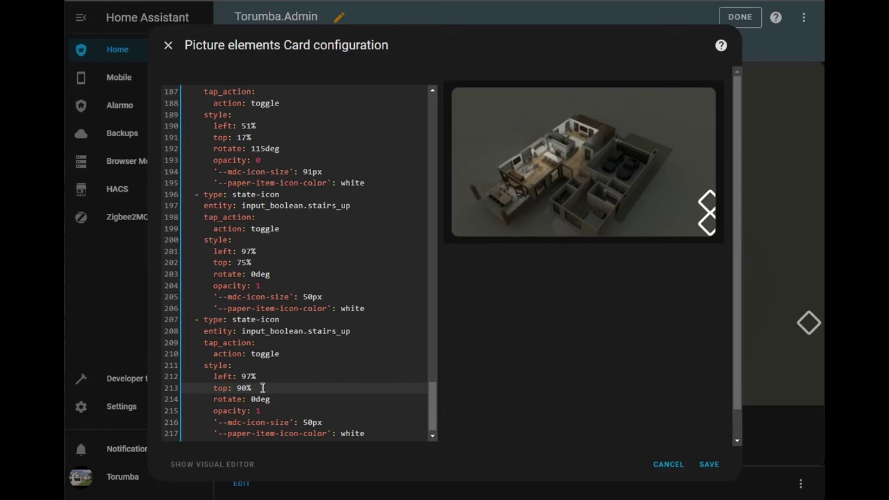
Change the original stairs_up icon's top position to 70%
click(273, 285)
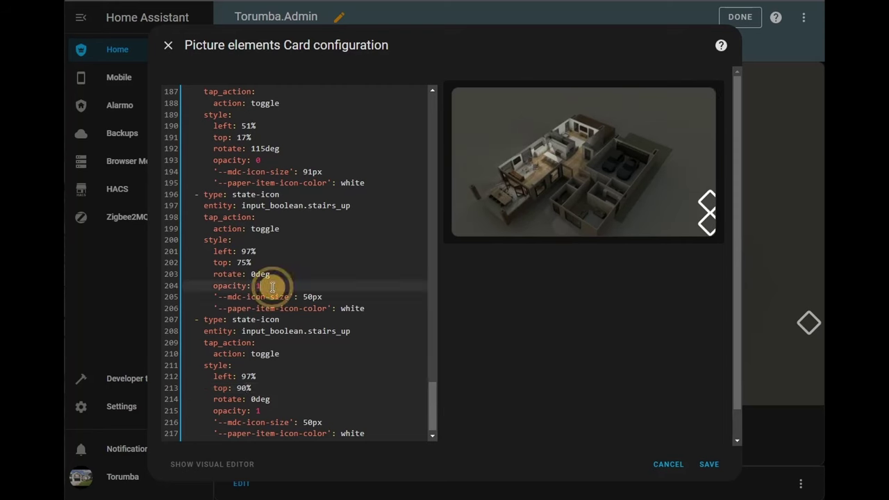
click(245, 262)
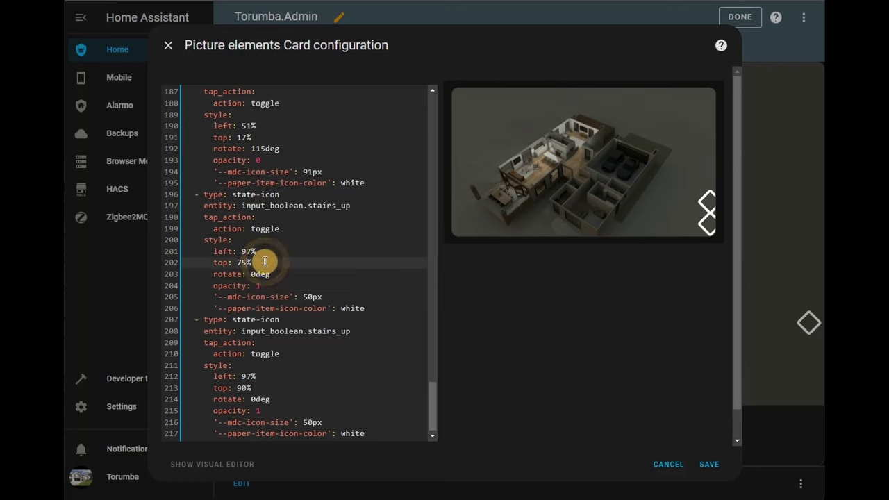
key(BackSpace)
key(BackSpace)
text(80)
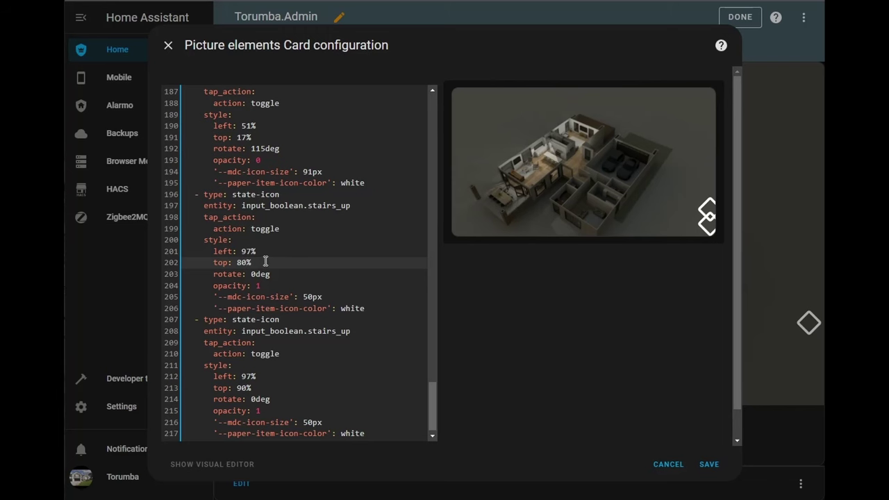
key(BackSpace)
key(BackSpace)
text(70)
Replace stairs_up in the copied icon's entity on line 208 with 'lower'
scroll(285, 274, down, 1)
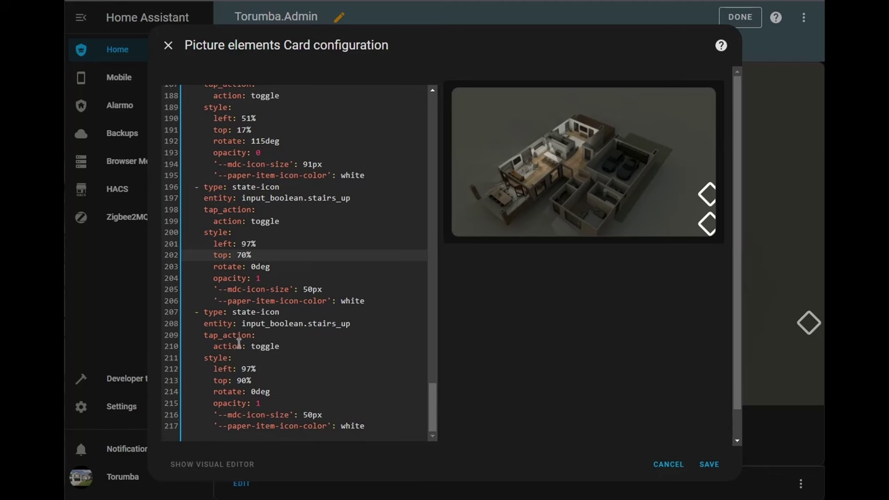
click(264, 323)
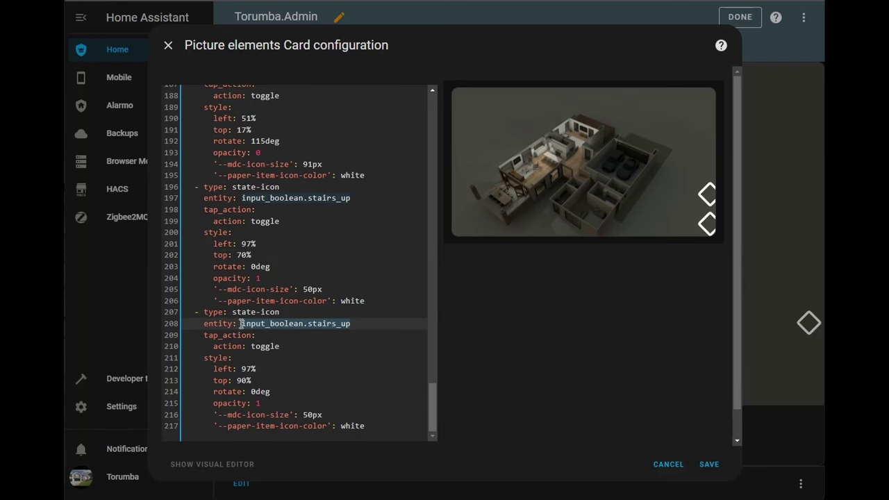
drag(242, 323, 305, 323)
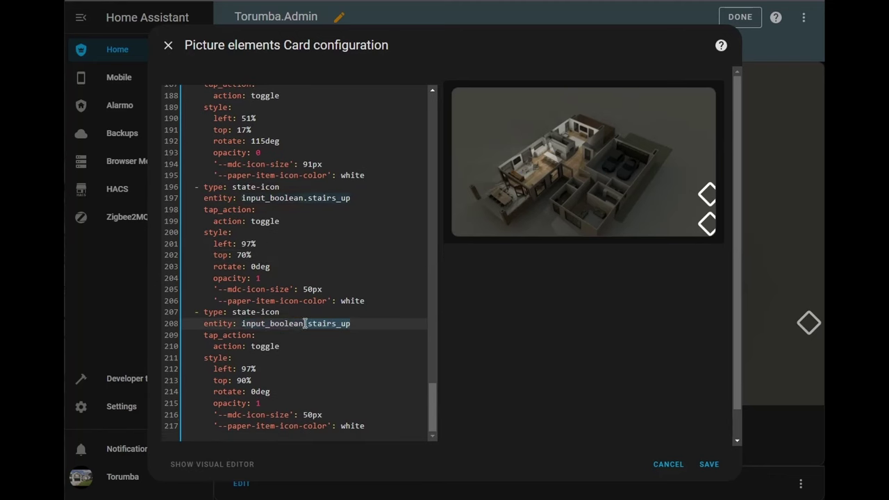
key(BackSpace)
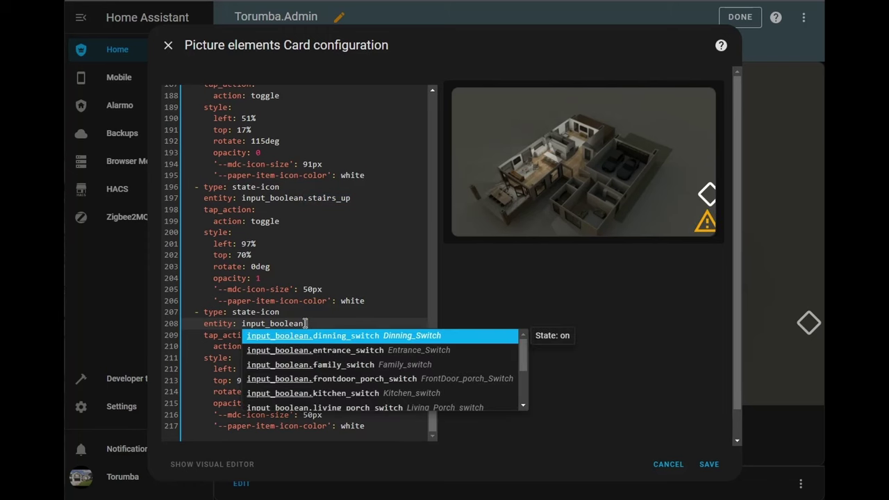
text(li)
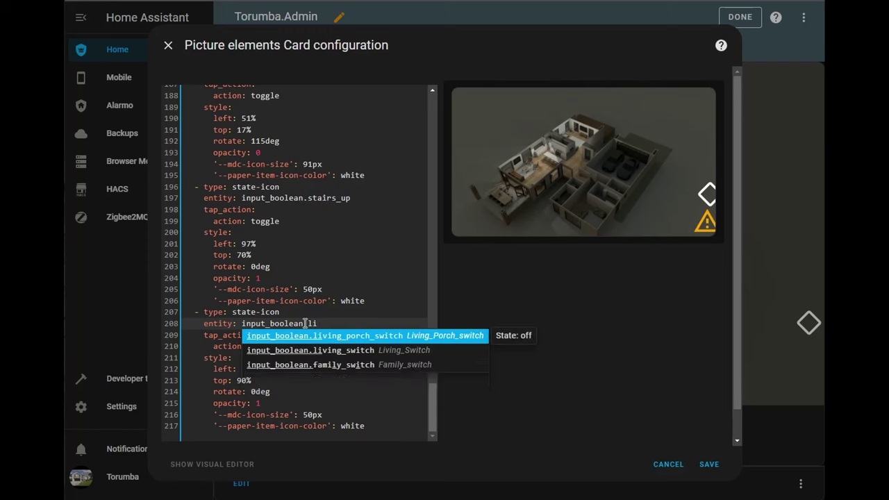
key(BackSpace)
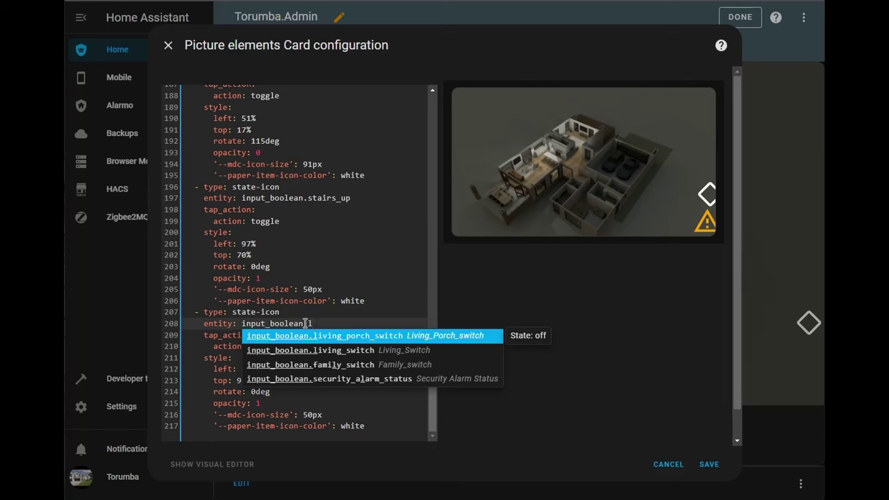
text(ower)
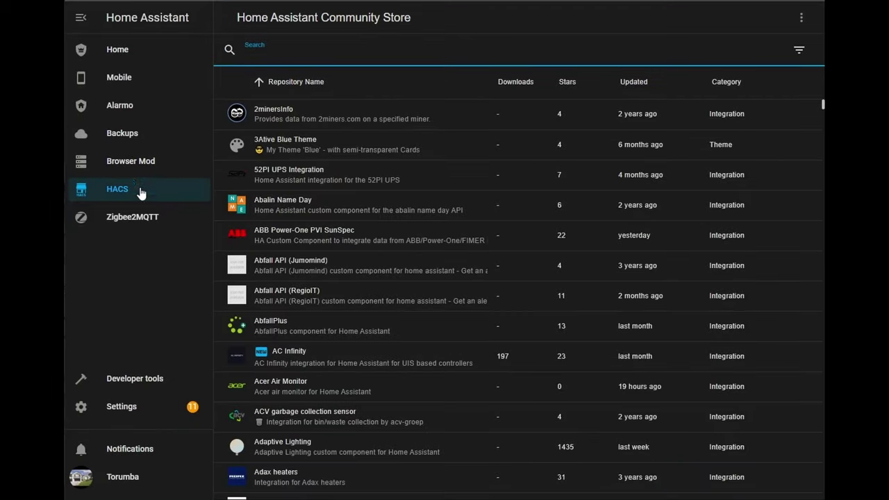
Go to the Helpers list, briefly opening and closing the Light_Control helper's settings
click(132, 409)
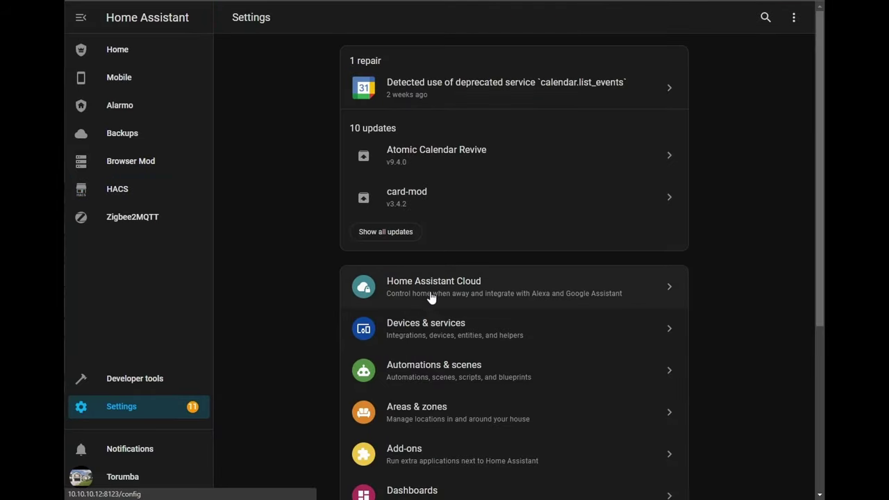
click(427, 335)
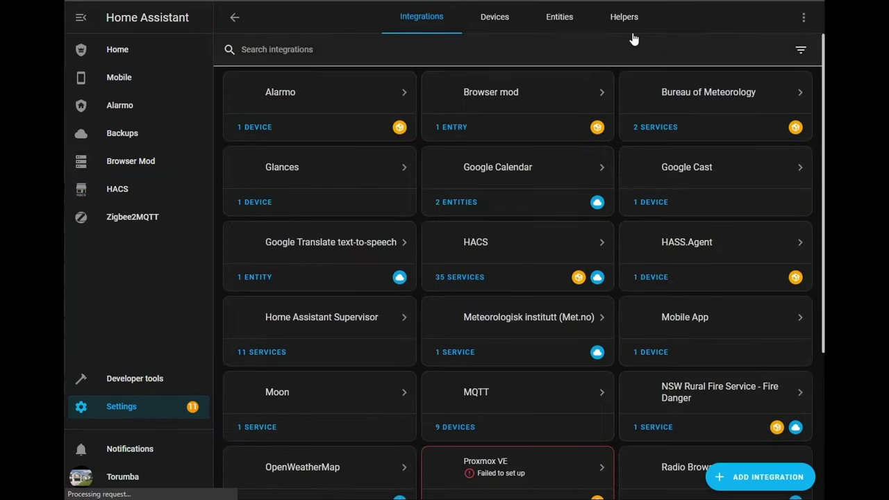
click(635, 20)
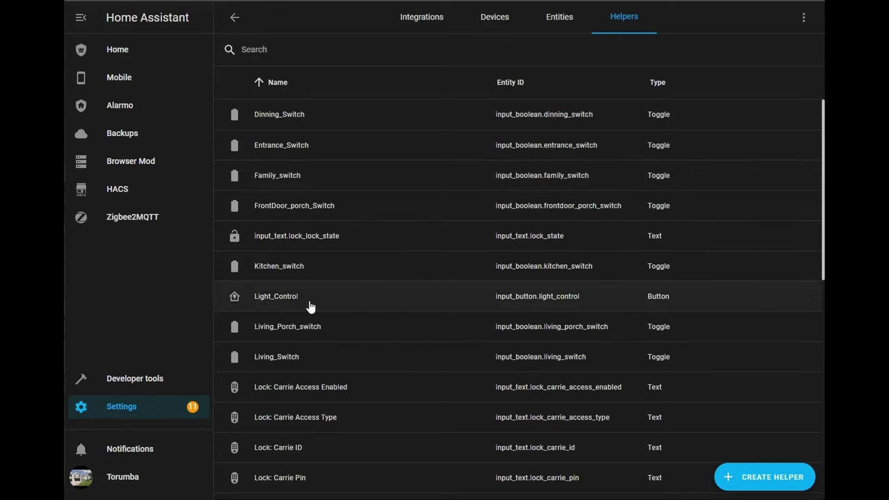
click(310, 306)
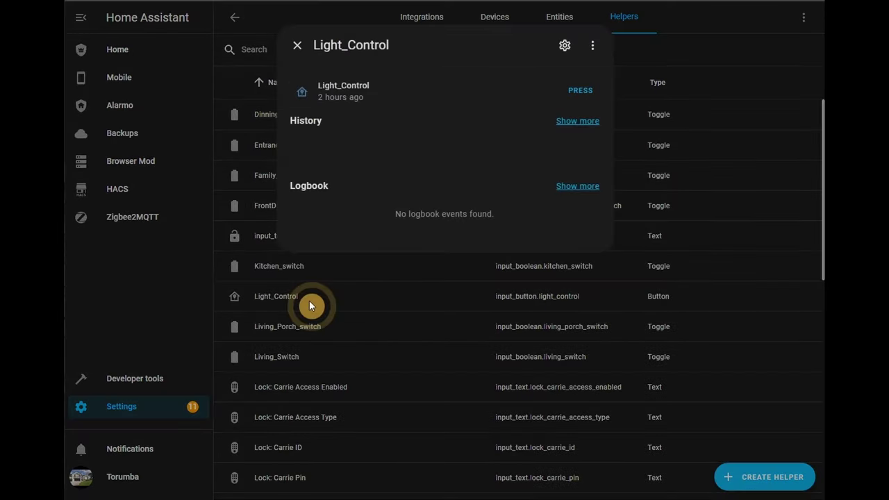
click(564, 47)
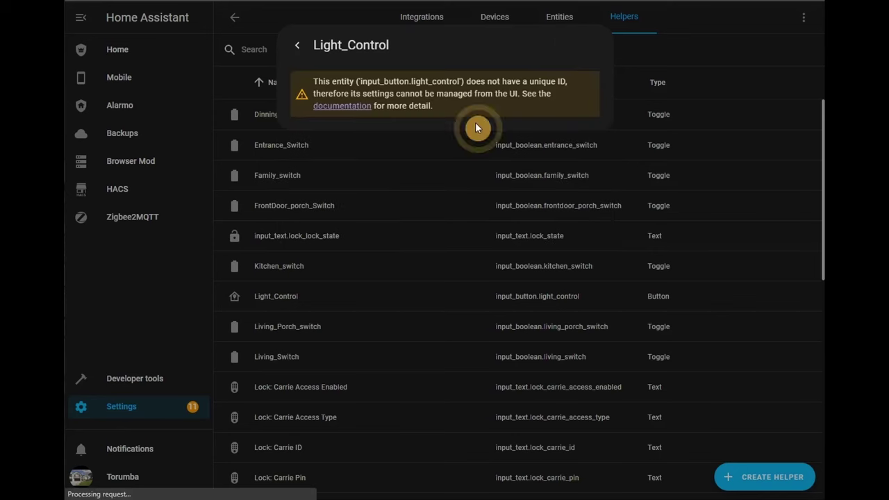
click(298, 49)
click(295, 46)
Open the Lower-Level-Lights helper's settings and copy its entity ID
scroll(363, 184, down, 3)
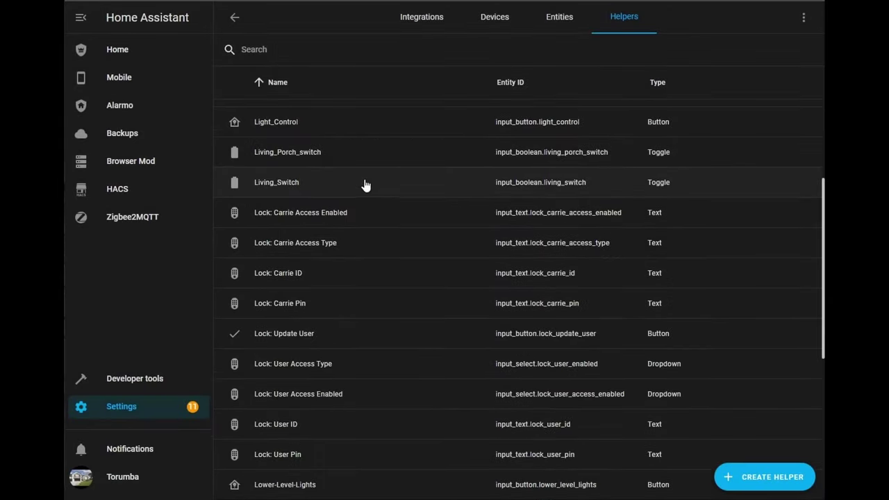
scroll(357, 201, down, 1)
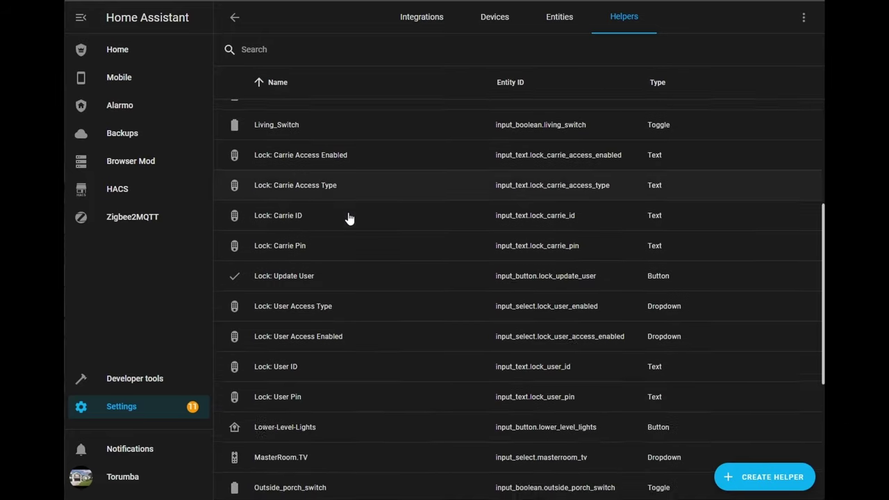
click(319, 427)
click(566, 46)
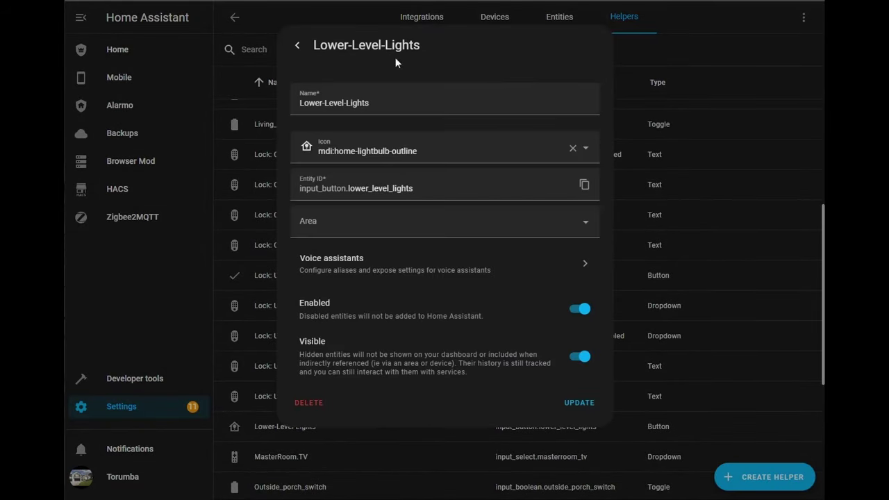
click(584, 188)
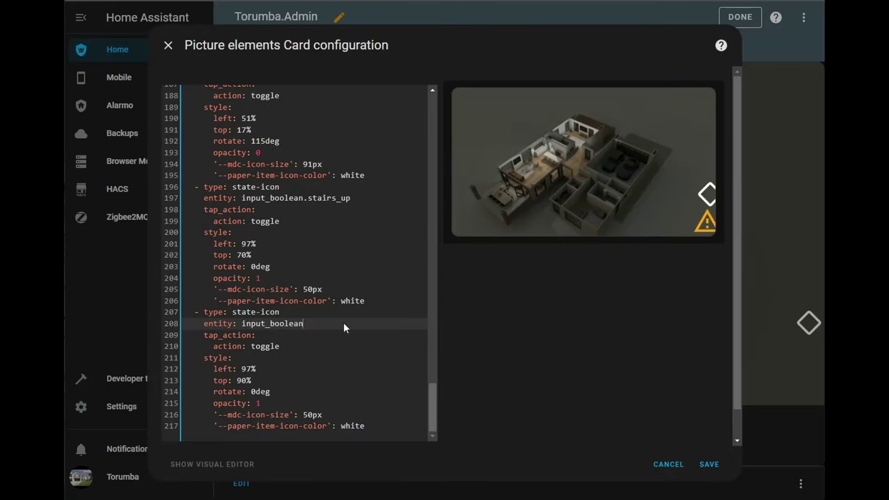
Set the copied icon's entity to input_button.lower_level_lights, save the card, and test the icon
double_click(252, 325)
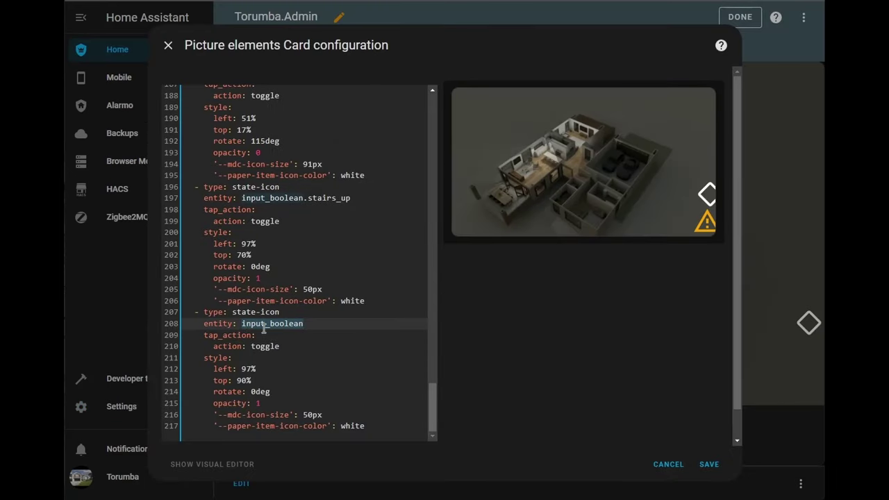
key(ctrl+v)
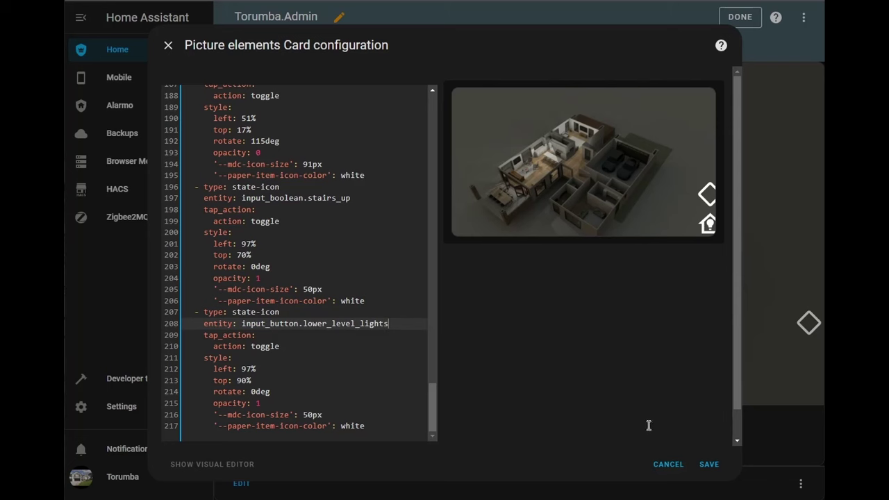
click(709, 464)
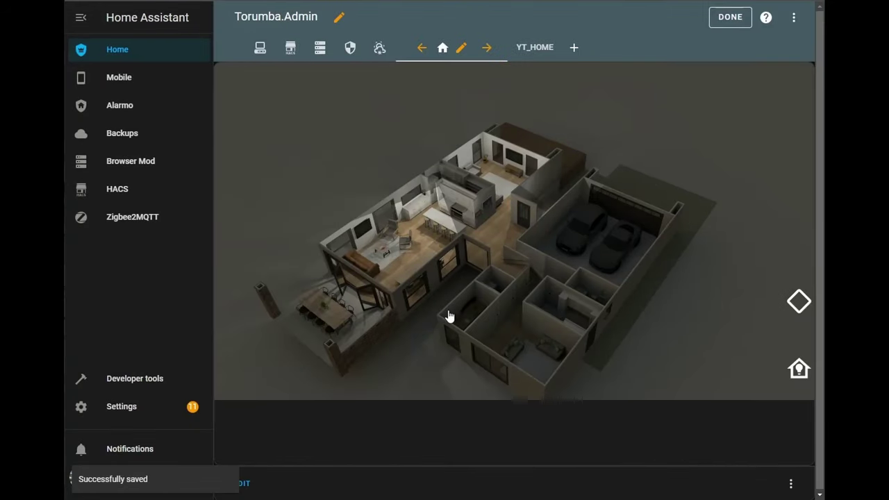
click(799, 373)
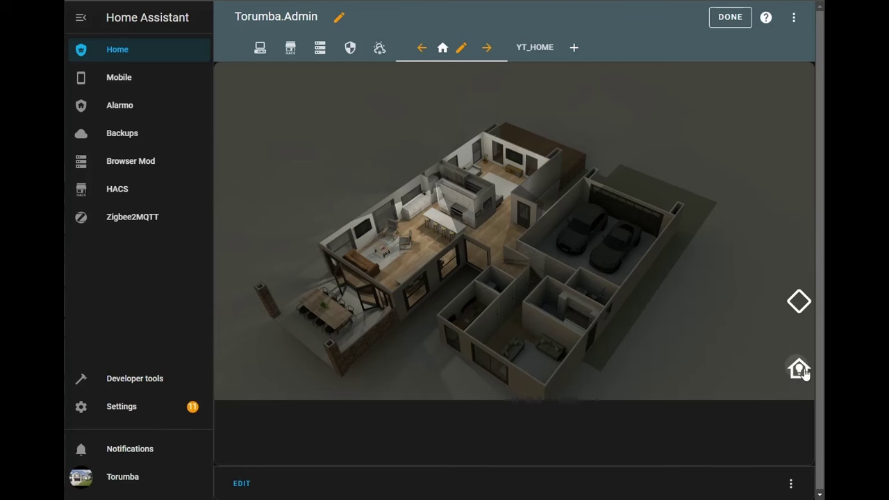
click(799, 370)
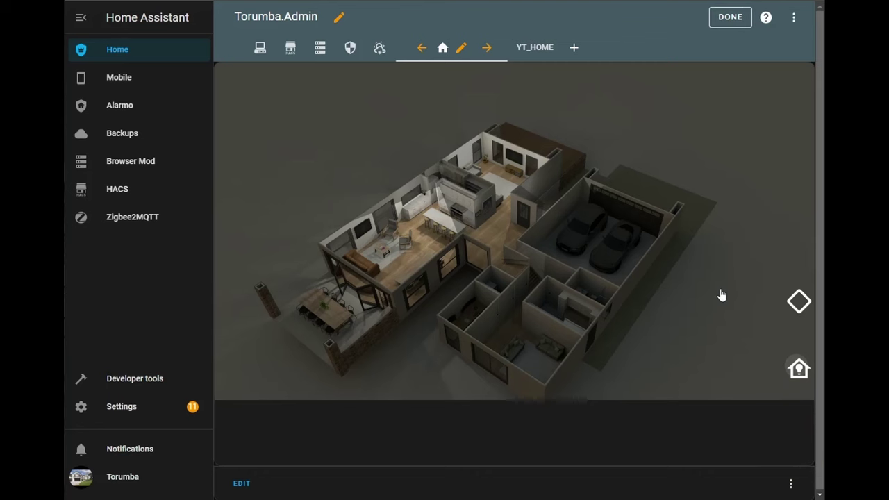